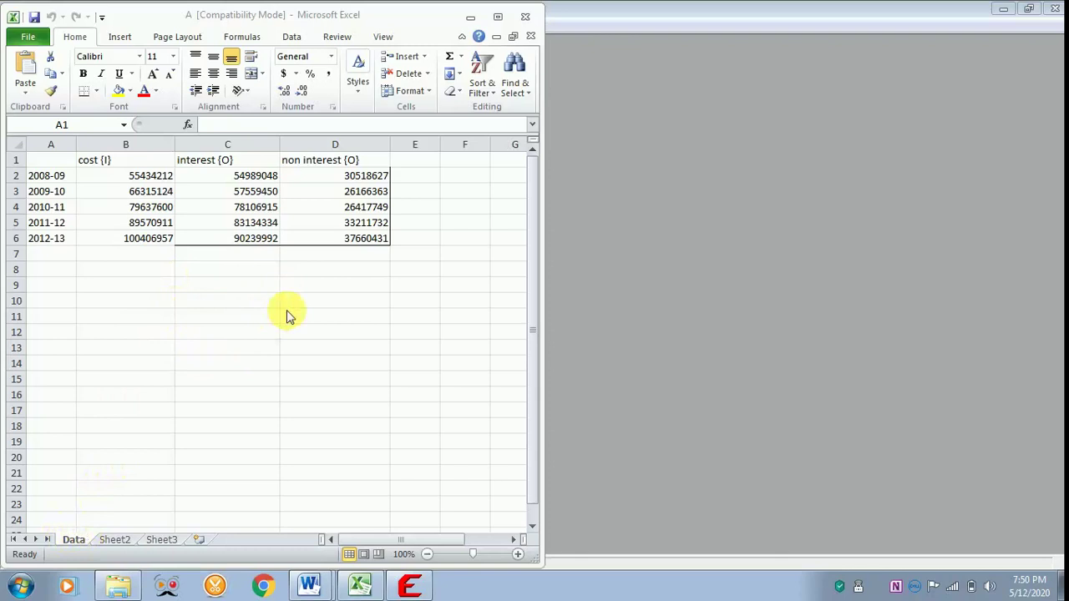
Minimize the Excel bank data workbook to reveal the EMS window
{"action": "left_click", "coordinate": [471, 17]}
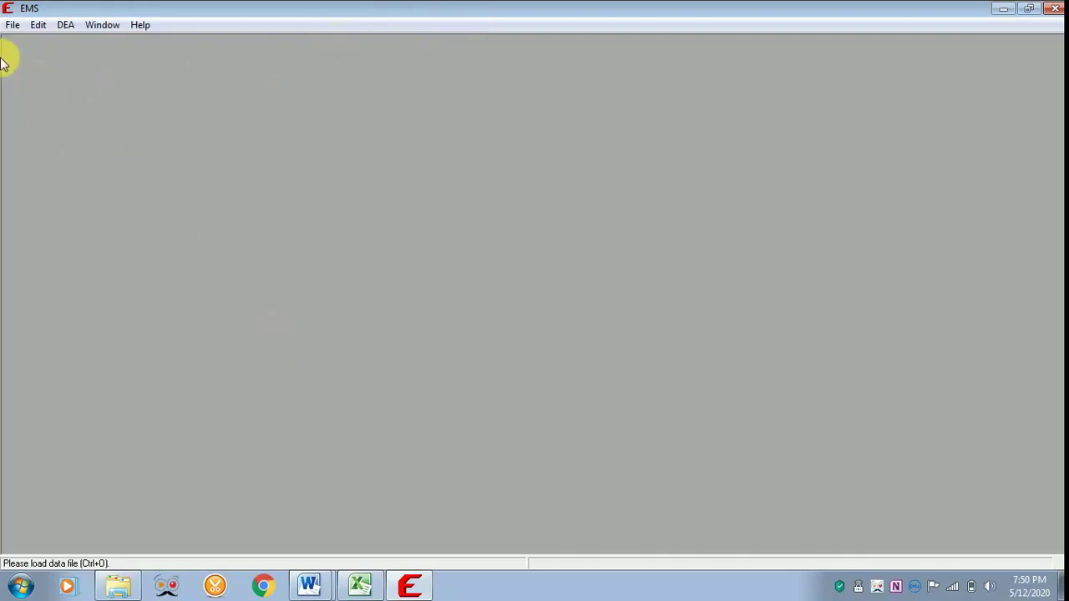
Load A.xls from the Super Efficiency folder as EMS input-output data
{"action": "left_click", "coordinate": [19, 27]}
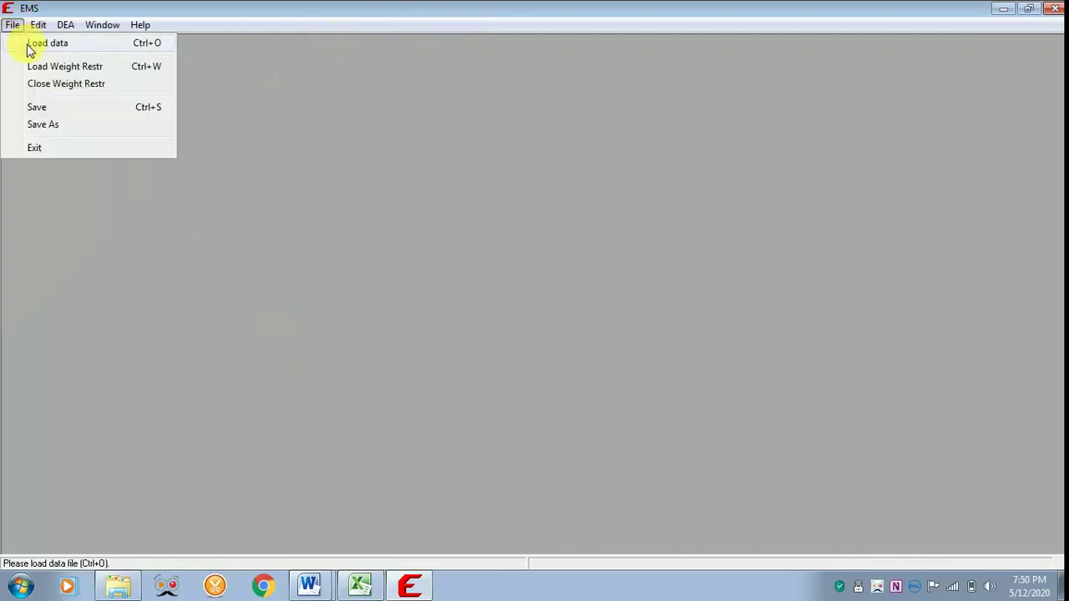
{"action": "left_click", "coordinate": [29, 46]}
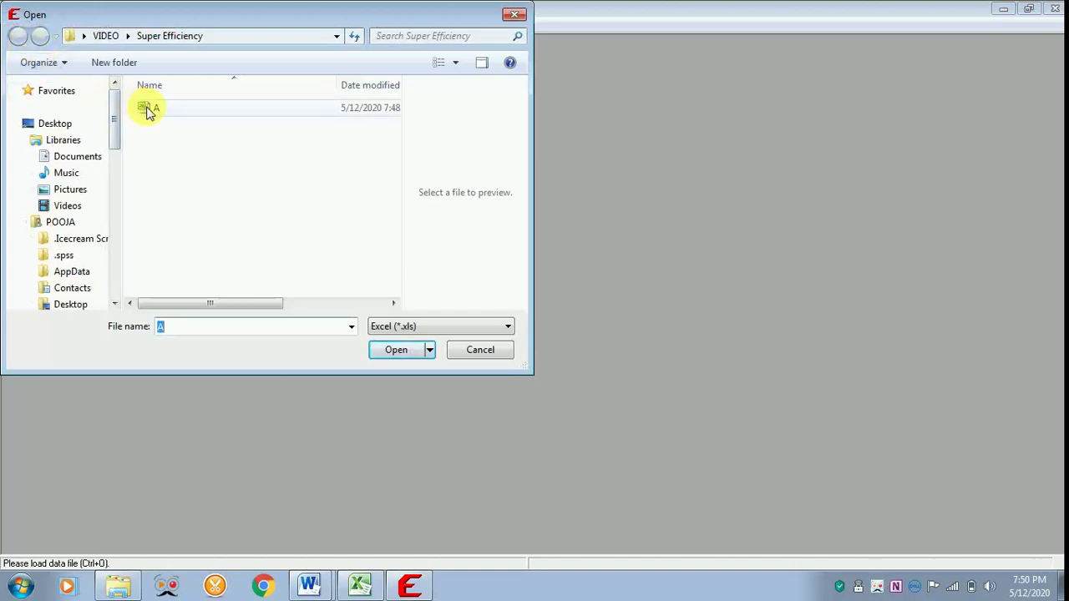
{"action": "left_click", "coordinate": [148, 111]}
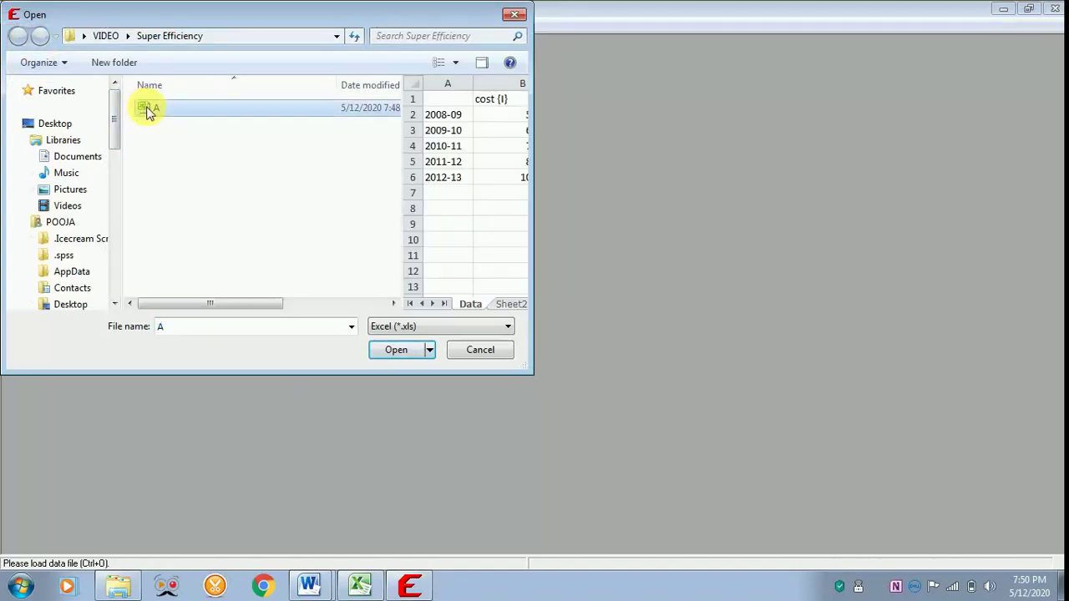
{"action": "left_click", "coordinate": [388, 351]}
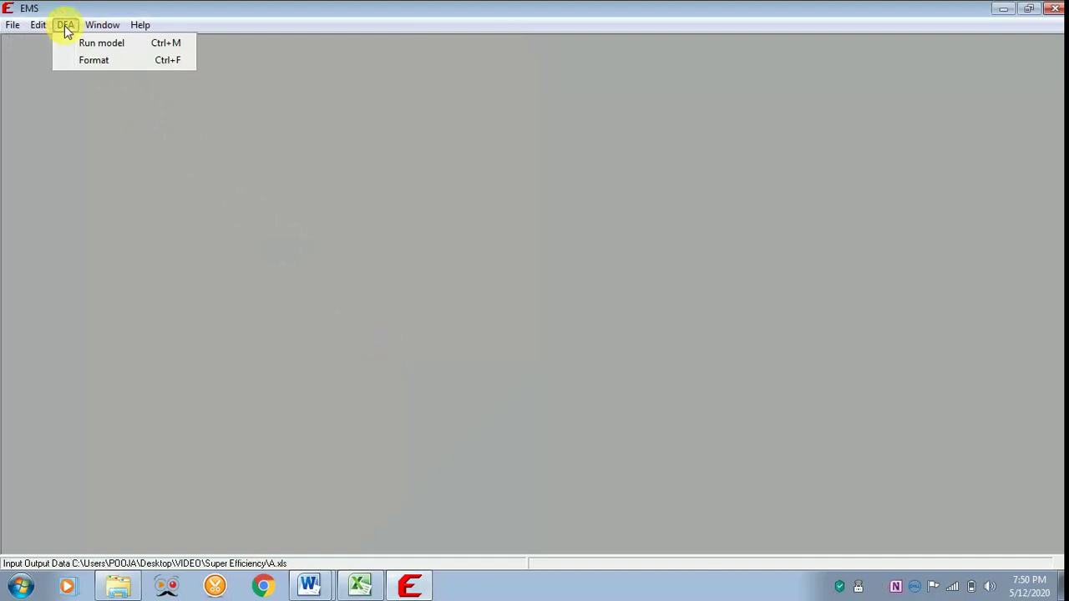
Run a convex, constant-returns, radial, input-oriented DEA model with superefficiency enabled
{"action": "left_click", "coordinate": [91, 45]}
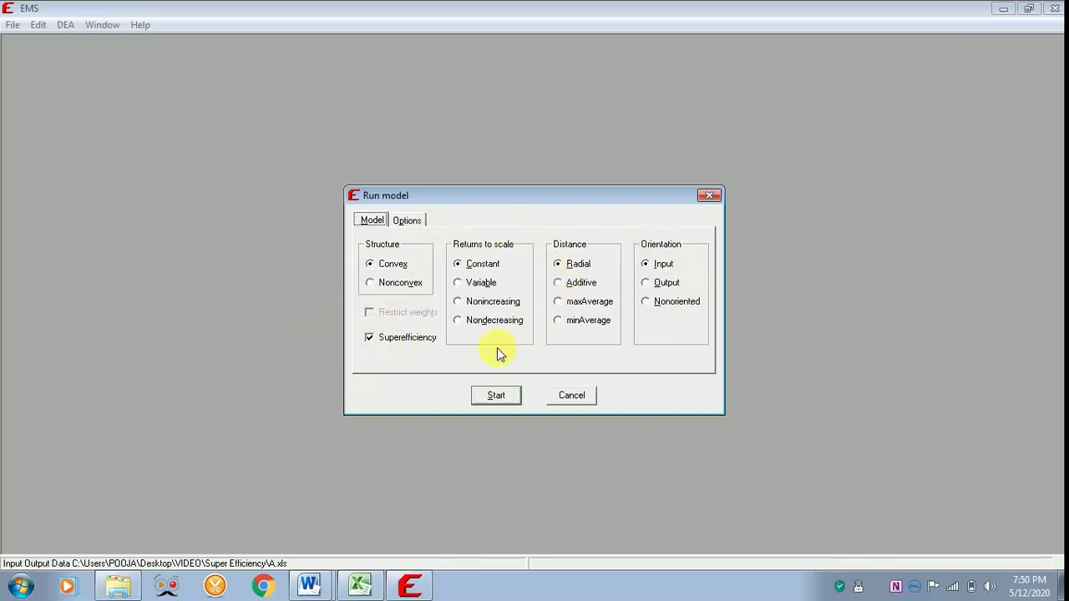
{"action": "left_click", "coordinate": [496, 396]}
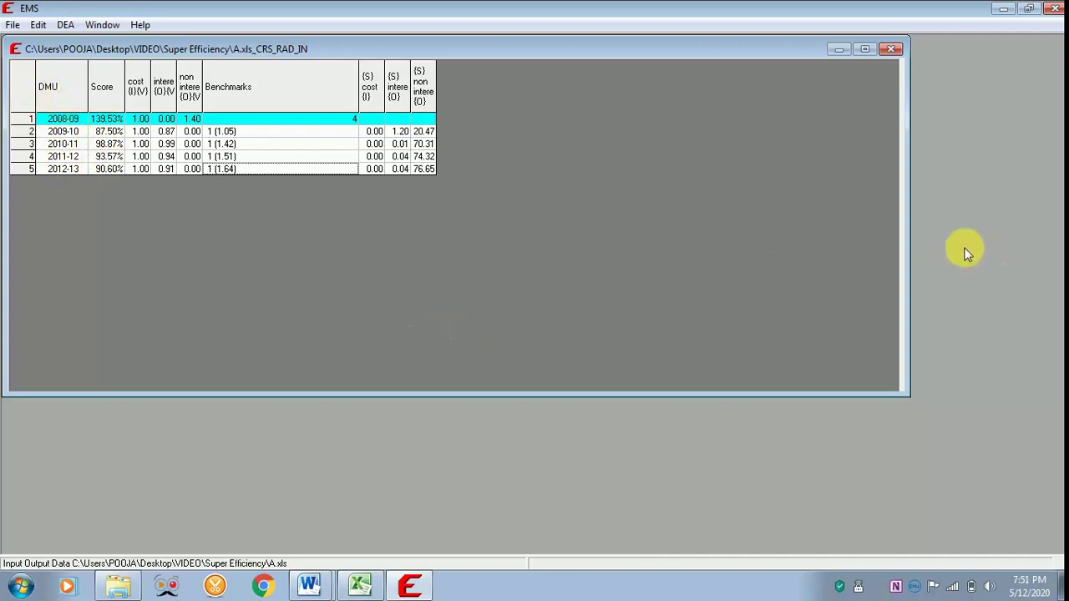
Narrow the EMS results window to the left half and switch to Word
{"action": "left_click_drag", "start_coordinate": [916, 250], "coordinate": [464, 248]}
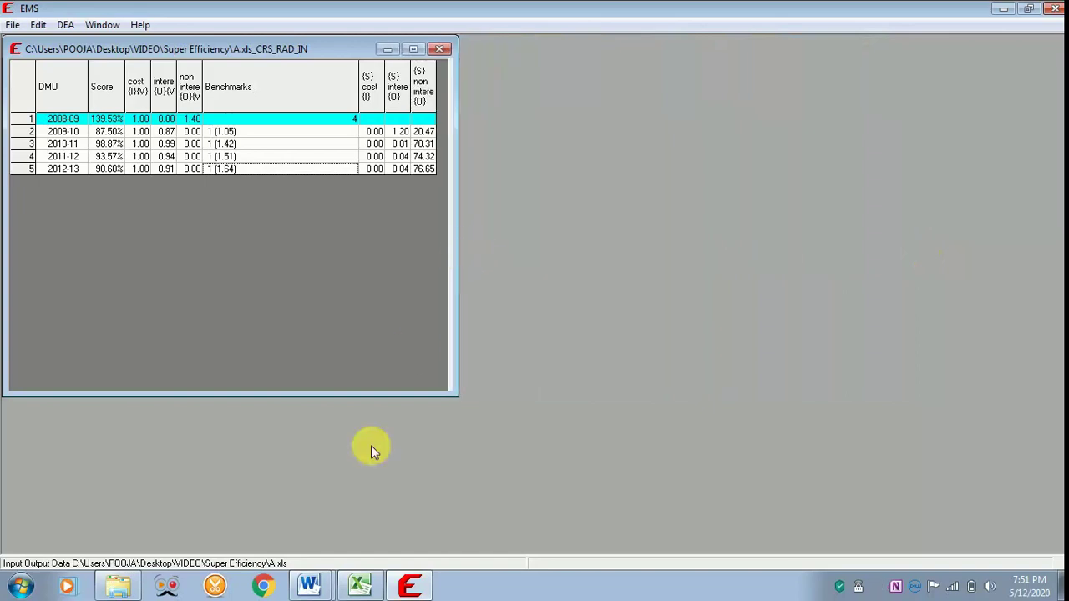
{"action": "left_click", "coordinate": [312, 590]}
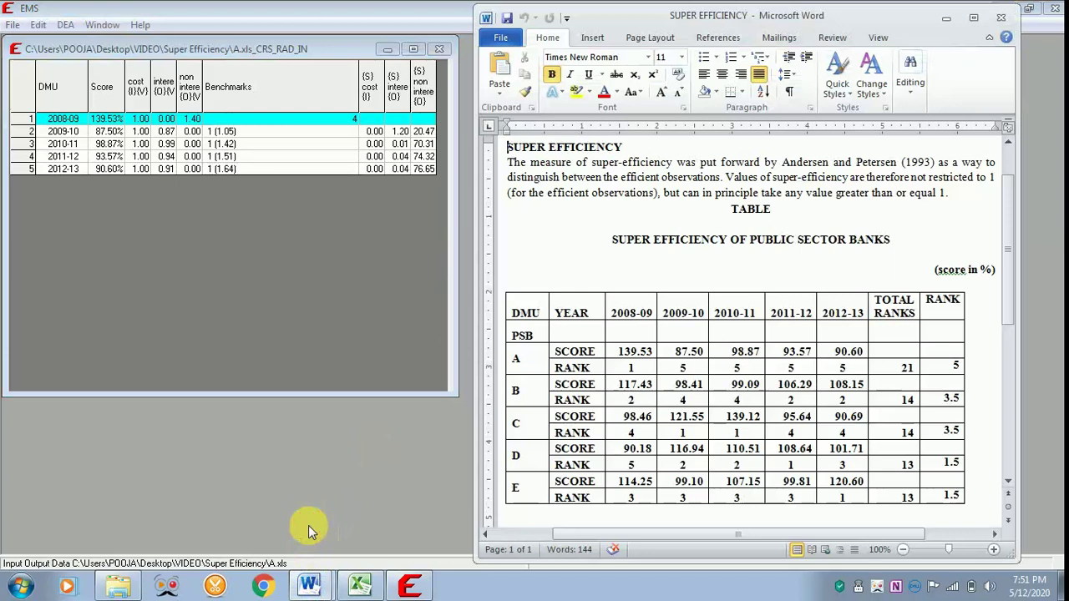
Bring the Word document interpreting the super-efficiency results to the front
{"action": "mouse_move", "coordinate": [735, 393]}
{"action": "left_click", "coordinate": [281, 558]}
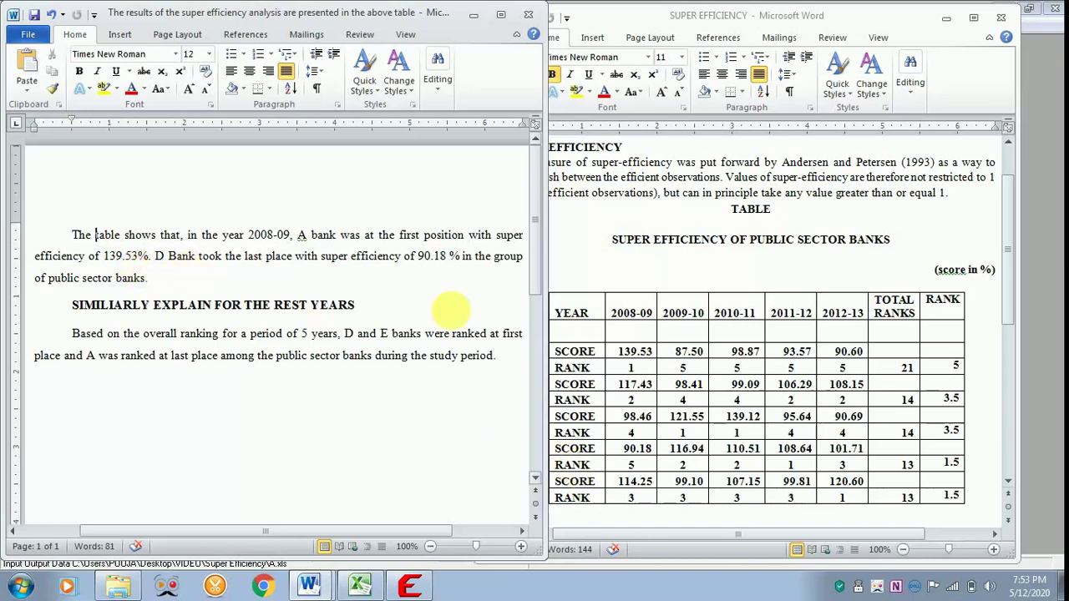
Nudge the interpretation document window slightly left beside the rank table
{"action": "mouse_move", "coordinate": [297, 16]}
{"action": "left_mouse_down"}
{"action": "mouse_move", "coordinate": [258, 21]}
{"action": "mouse_move", "coordinate": [268, 22]}
{"action": "left_mouse_up"}
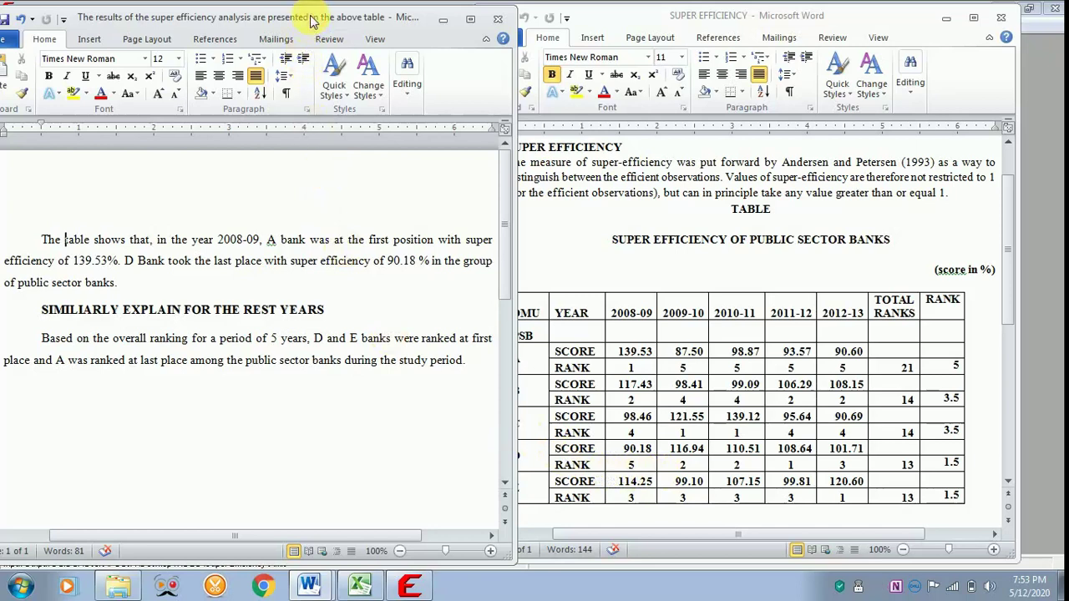
Shift the interpretation window further left and enter 13 as bank E's Total Ranks
{"action": "left_click_drag", "start_coordinate": [311, 20], "coordinate": [301, 20]}
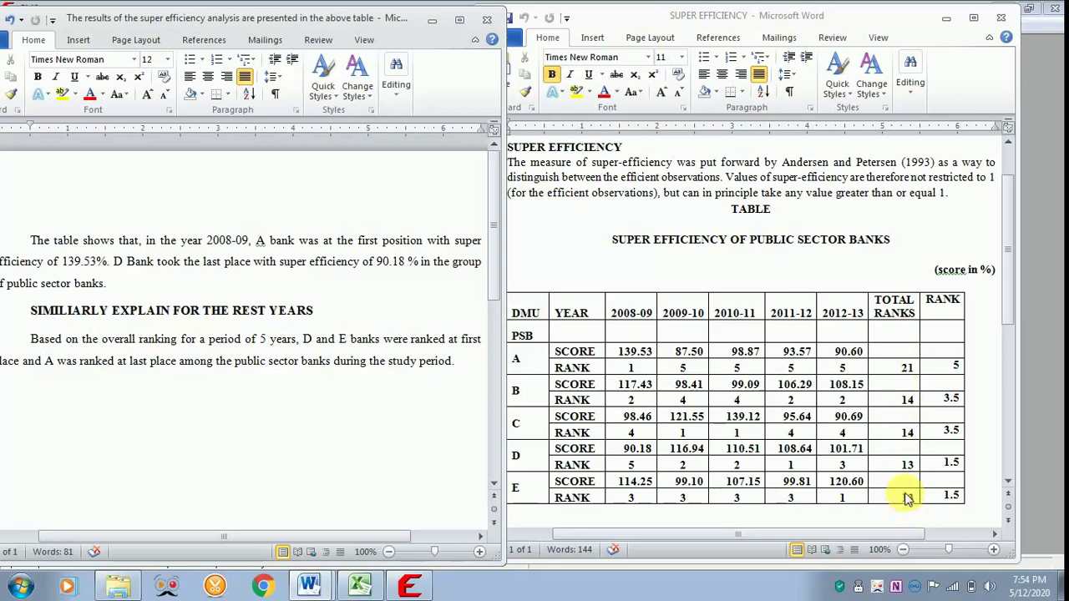
{"action": "type", "text": "13"}
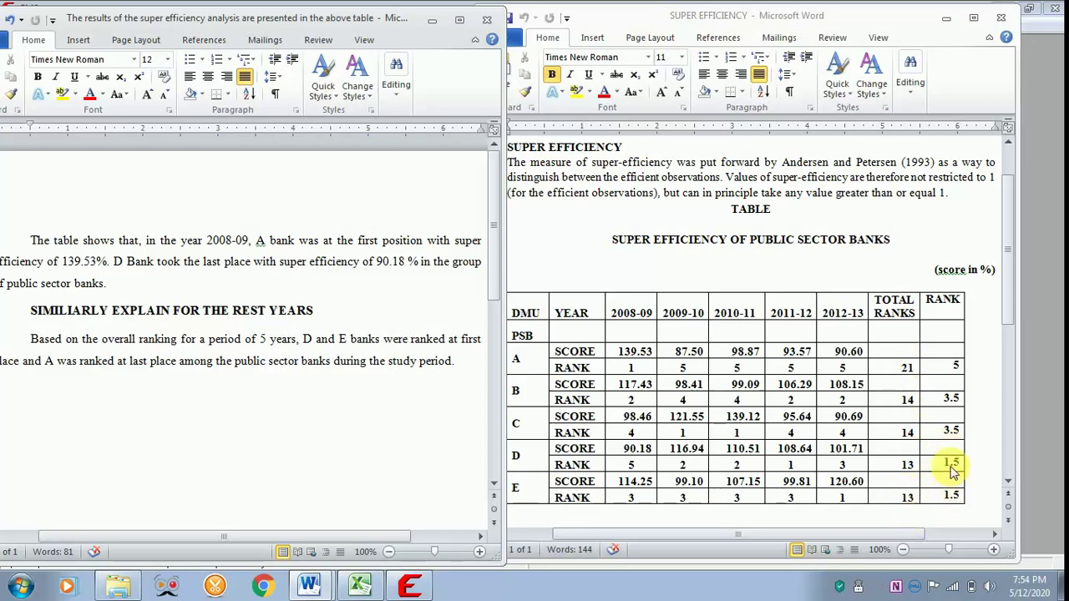